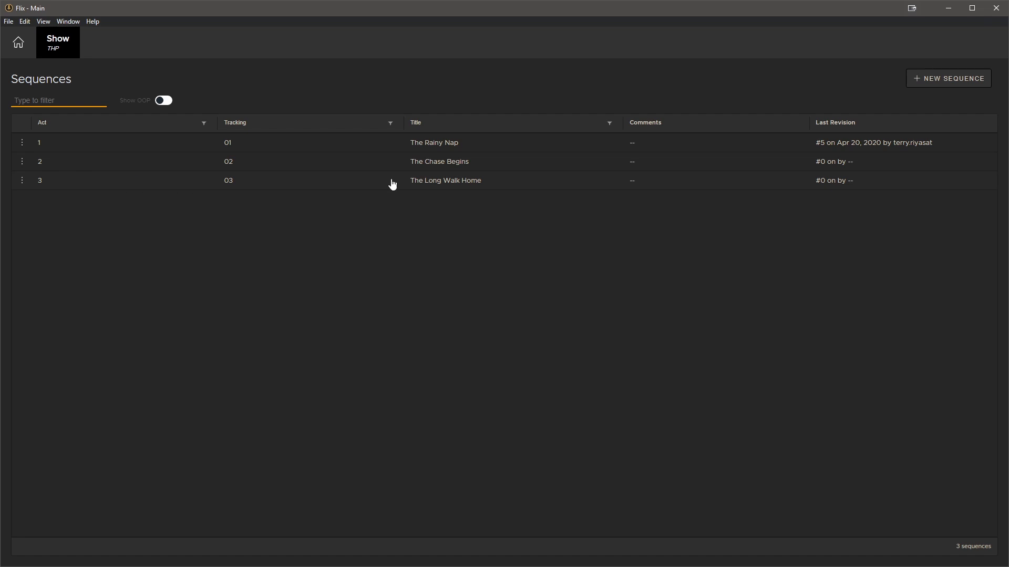
Open the sequence The Rainy Nap and its revision 5, commented "Ready for review!".
left_click(421, 149)
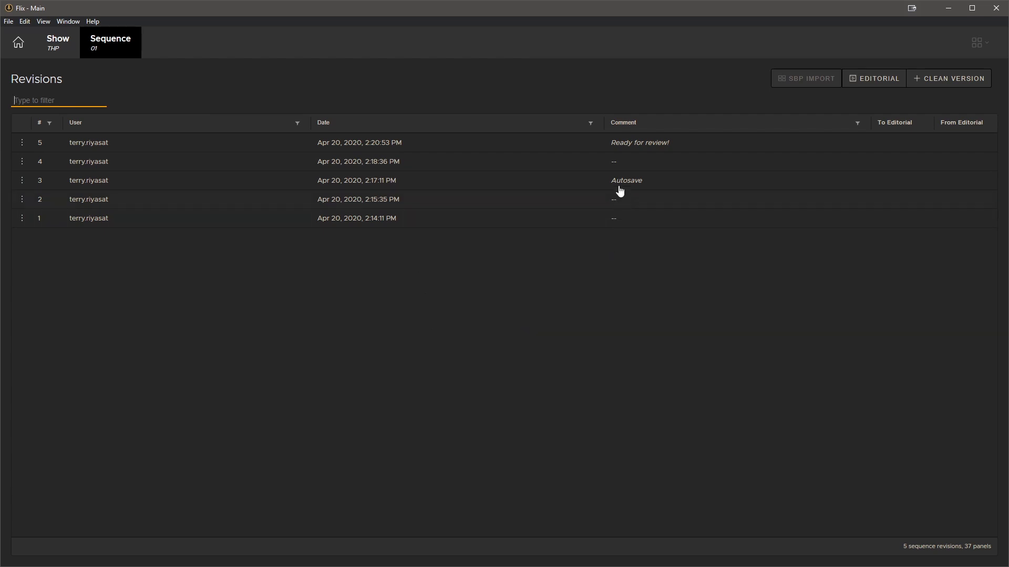
left_click(628, 146)
double_click(628, 147)
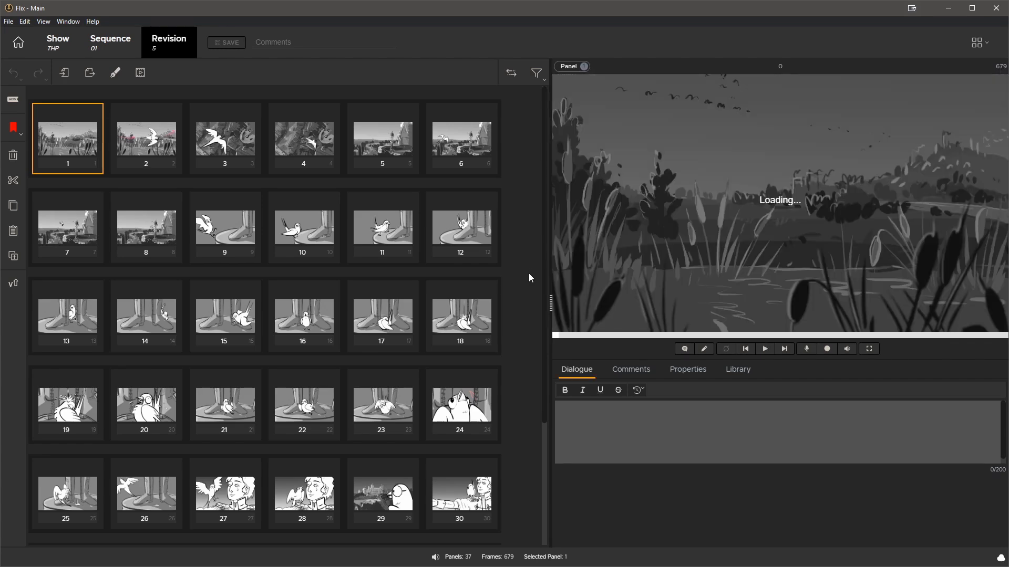
Review all storyboard panels of the revision by playing the sequence through from panel 1.
scroll(544, 251, "down", 2)
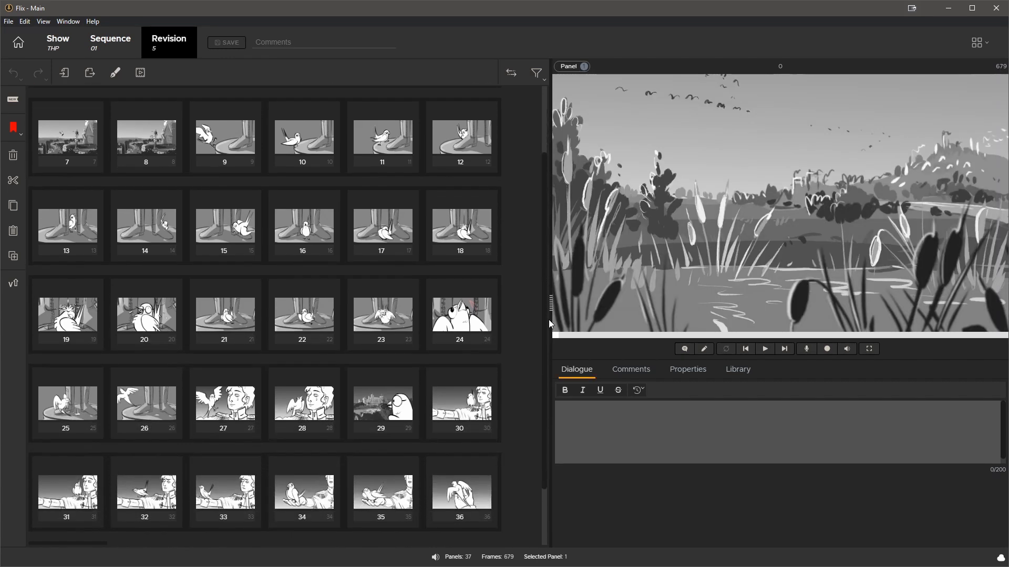
scroll(548, 231, "up", 2)
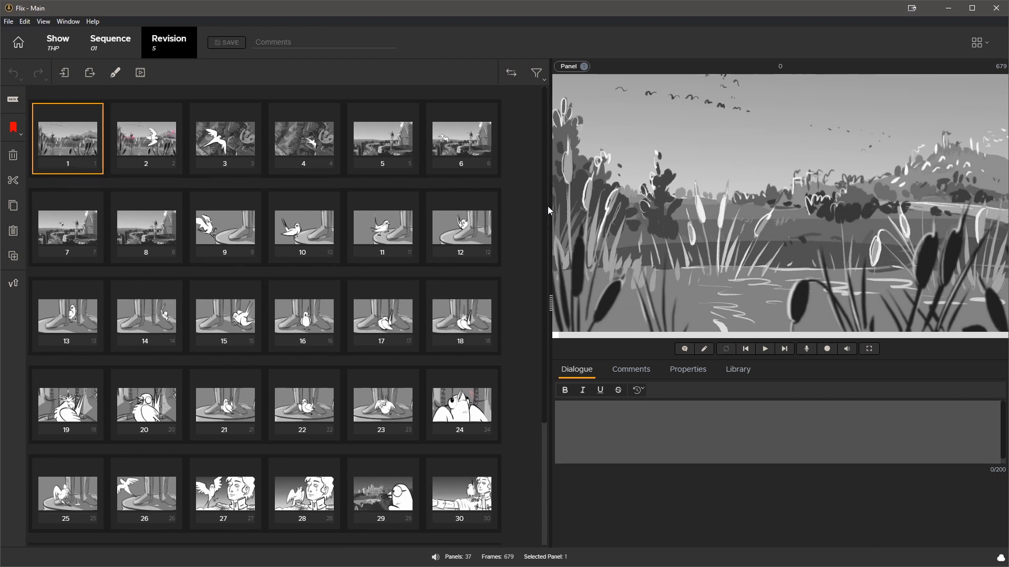
left_click(764, 349)
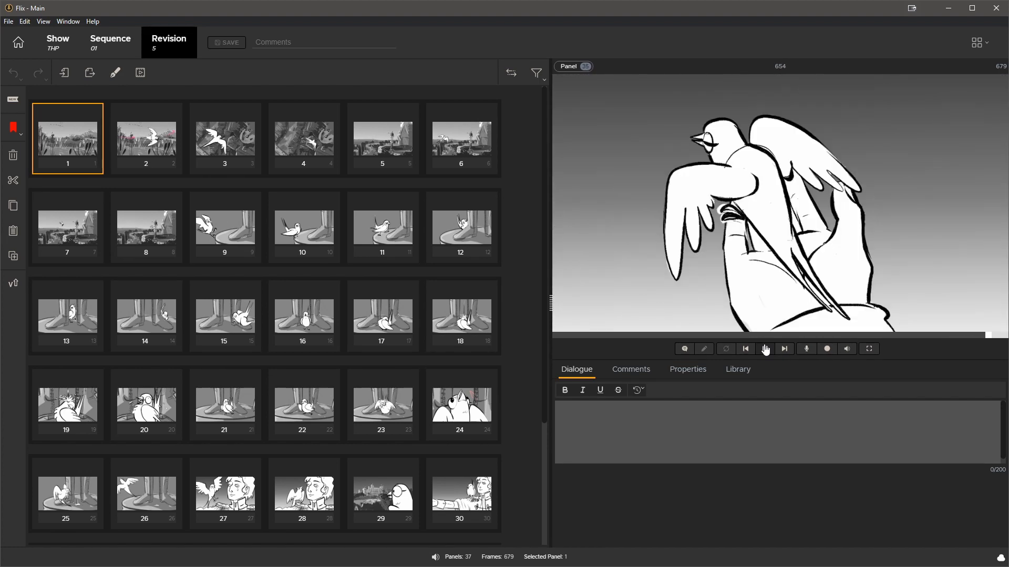
left_click(765, 349)
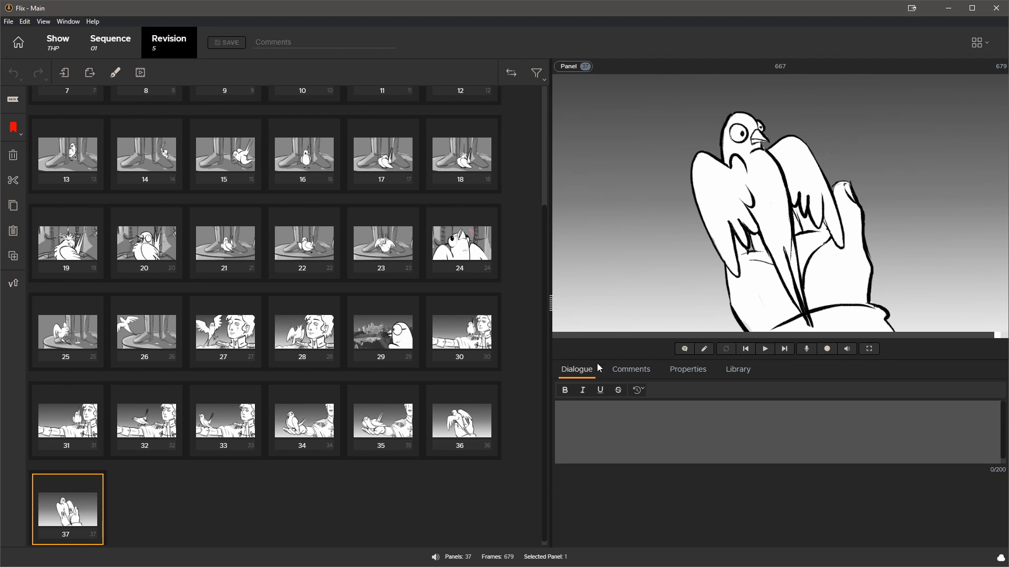
left_click_drag(544, 355, 556, 221)
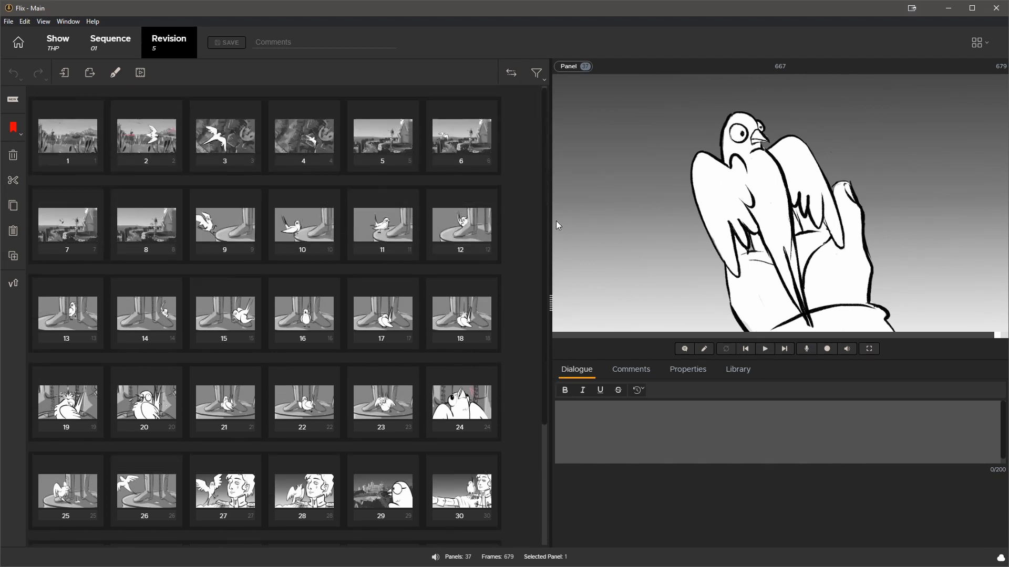
Add the comment "Fly bird closer to camera" to panel 2.
left_click(65, 157)
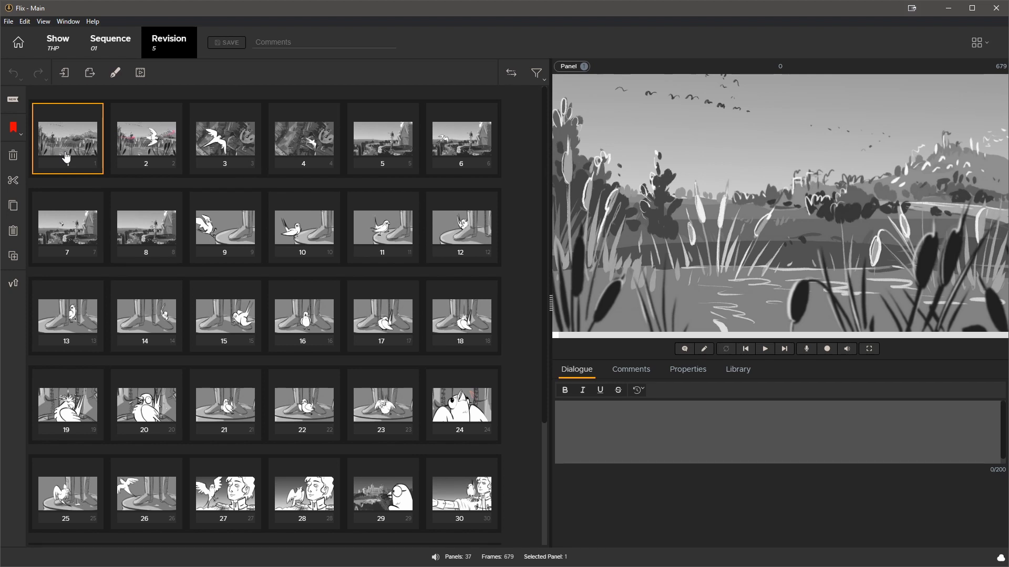
key("Right")
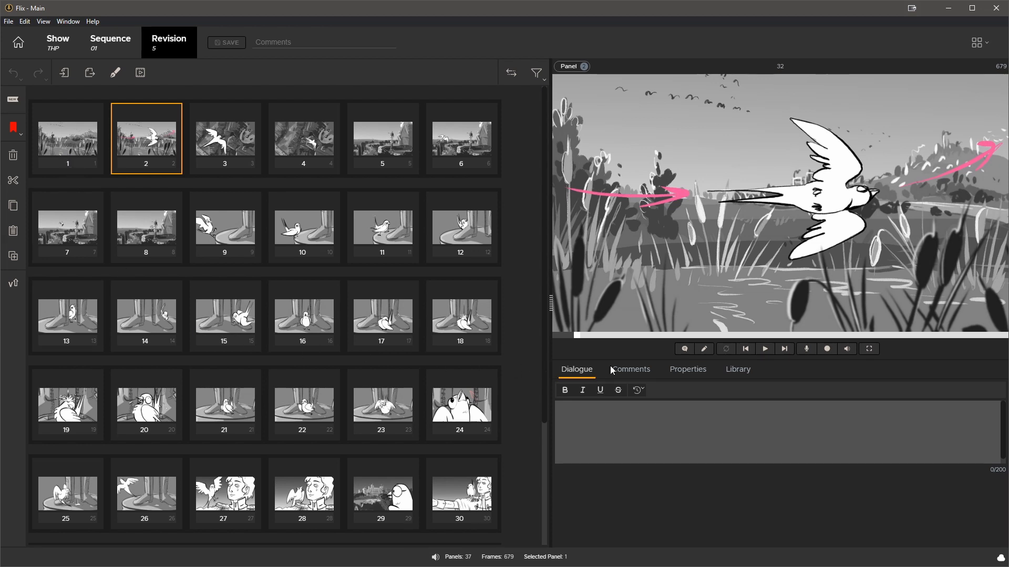
left_click(629, 371)
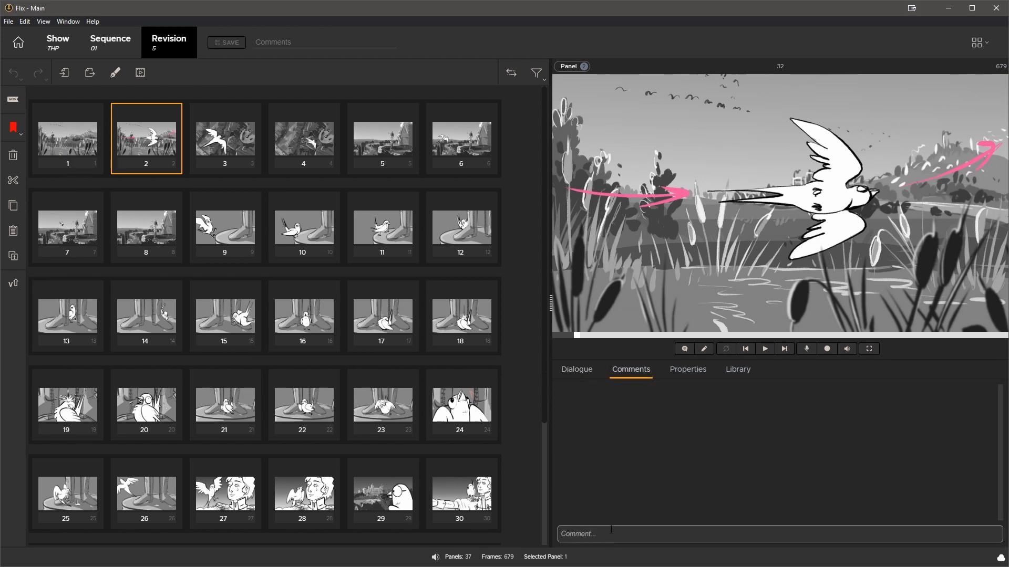
type("Fly bird closer to camera")
key("Return")
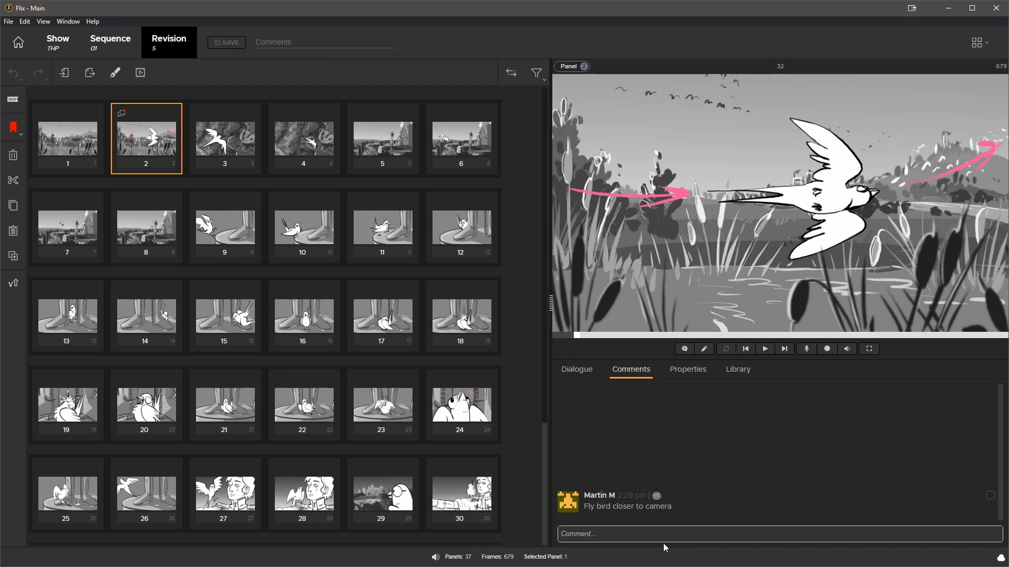
Flip back and forth between panel 3 and its neighbouring panels to examine the bird's movement.
left_click(228, 135)
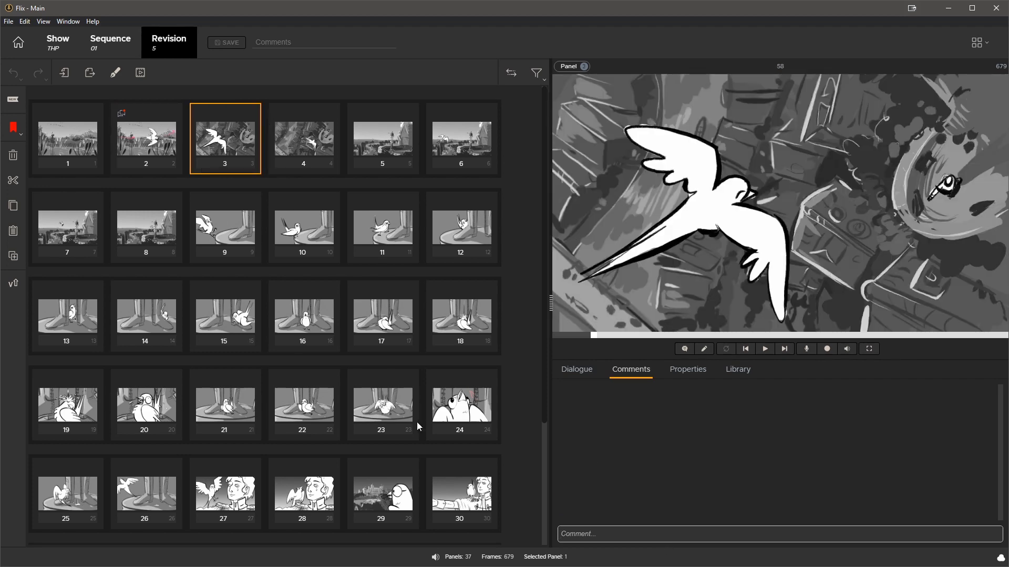
key("Right")
key("Right")
key("Left")
key("Left")
key("Right")
key("Left")
key("Right")
key("Left")
Annotate panel 3 with a thin red arrow curving from the bird's head towards the round fountain.
left_click(705, 349)
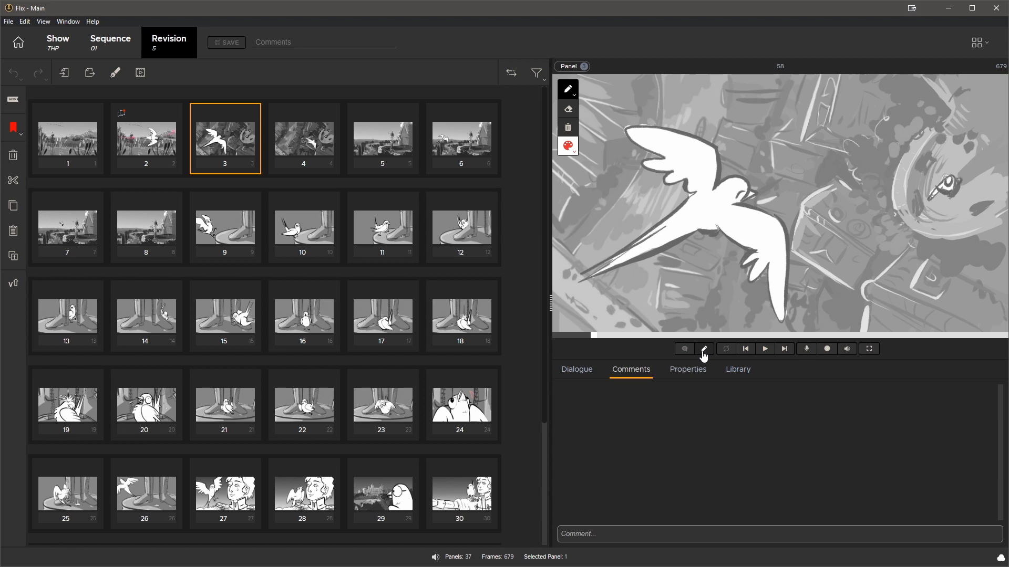
left_click(572, 95)
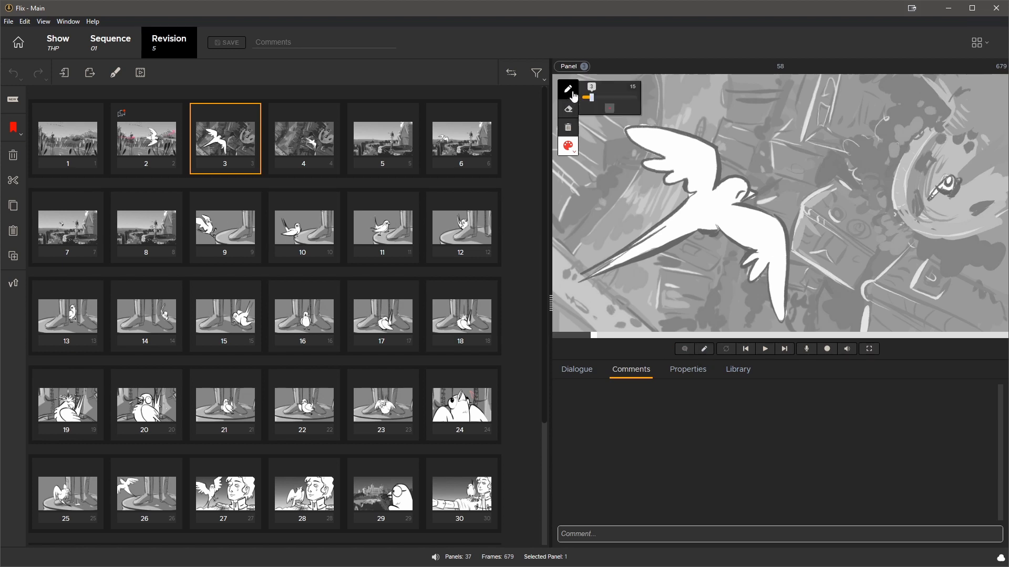
mouse_move(606, 99)
left_mouse_down()
mouse_move(614, 102)
mouse_move(593, 103)
left_mouse_up()
left_click(568, 146)
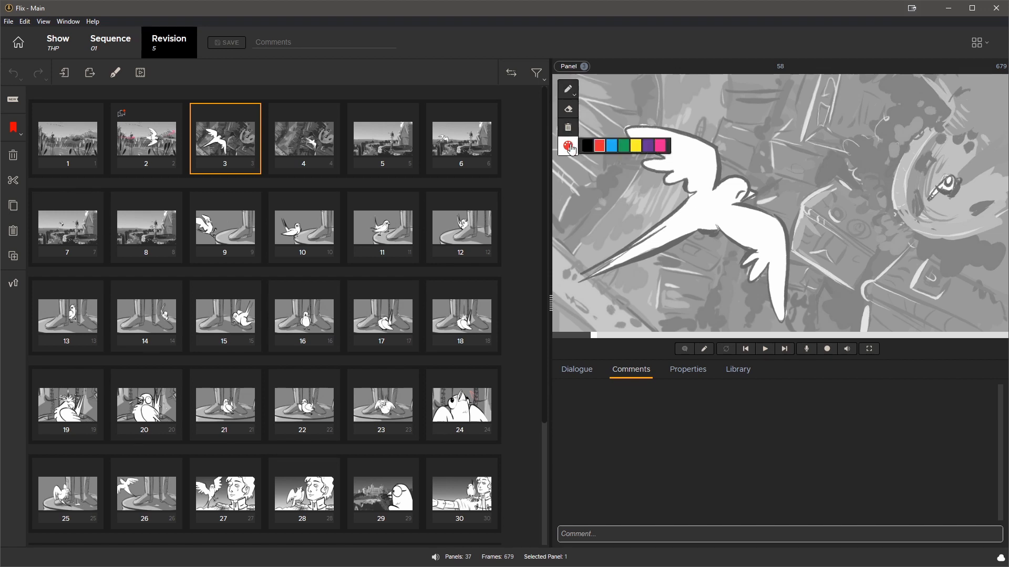
left_click(587, 147)
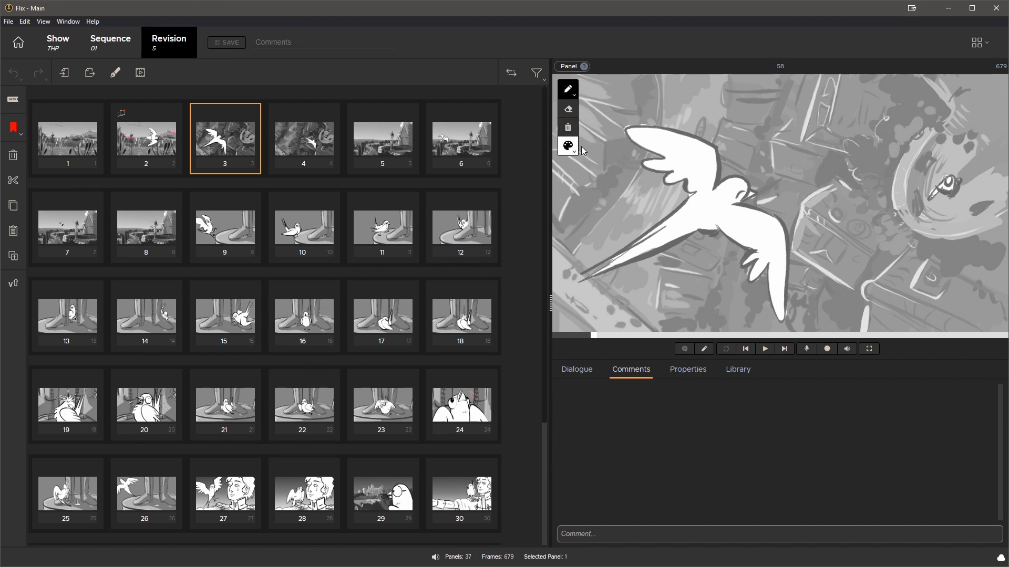
left_click(570, 148)
left_click(600, 146)
mouse_move(760, 191)
left_mouse_down()
mouse_move(779, 179)
mouse_move(831, 194)
left_mouse_up()
left_click_drag(827, 179, 834, 197)
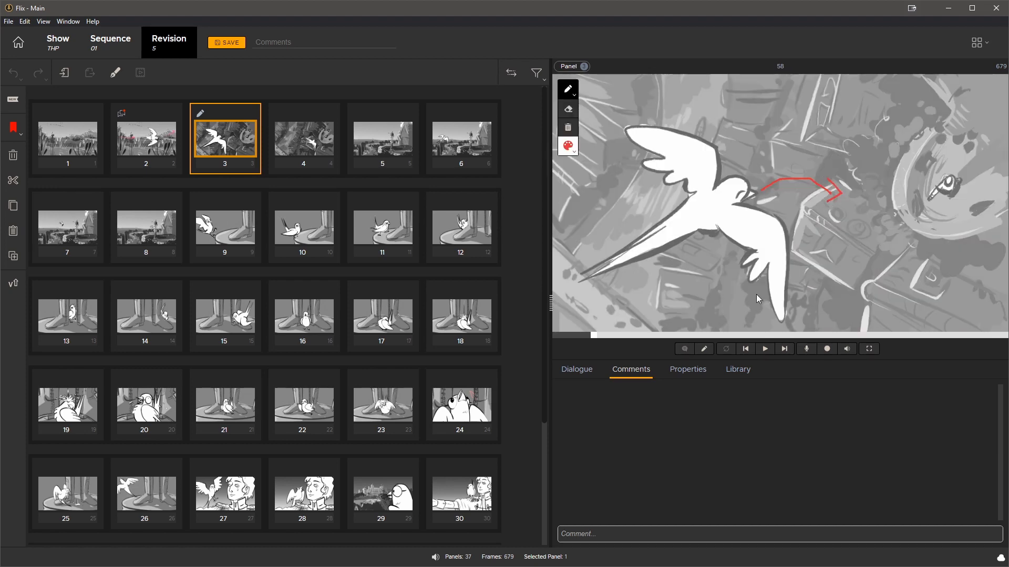
Add the comment "add in-between" to panel 3.
left_click(638, 532)
type("add in-between")
key("Return")
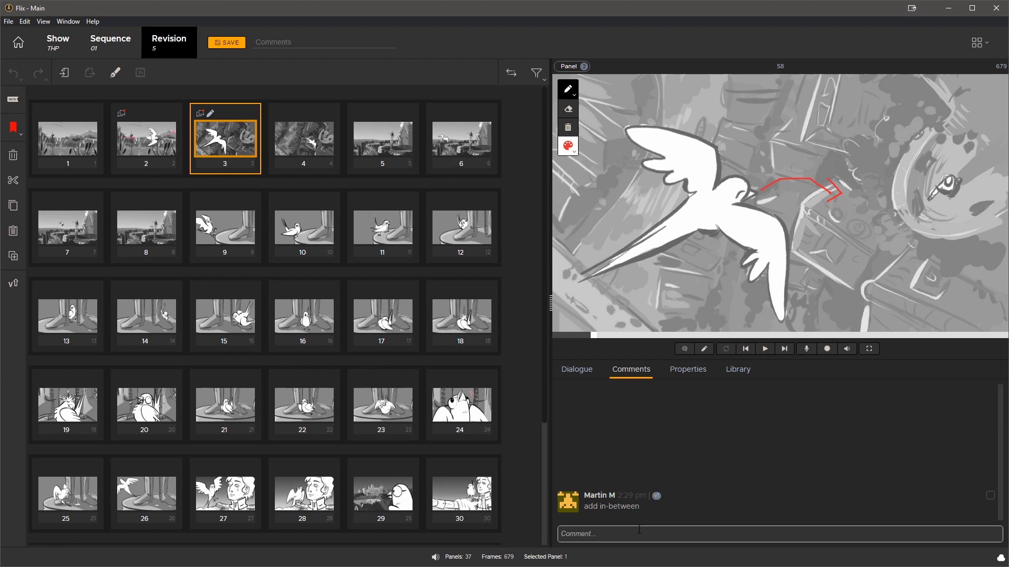
Leave annotation mode and preview the statue shot starting from panel 5.
left_click(396, 152)
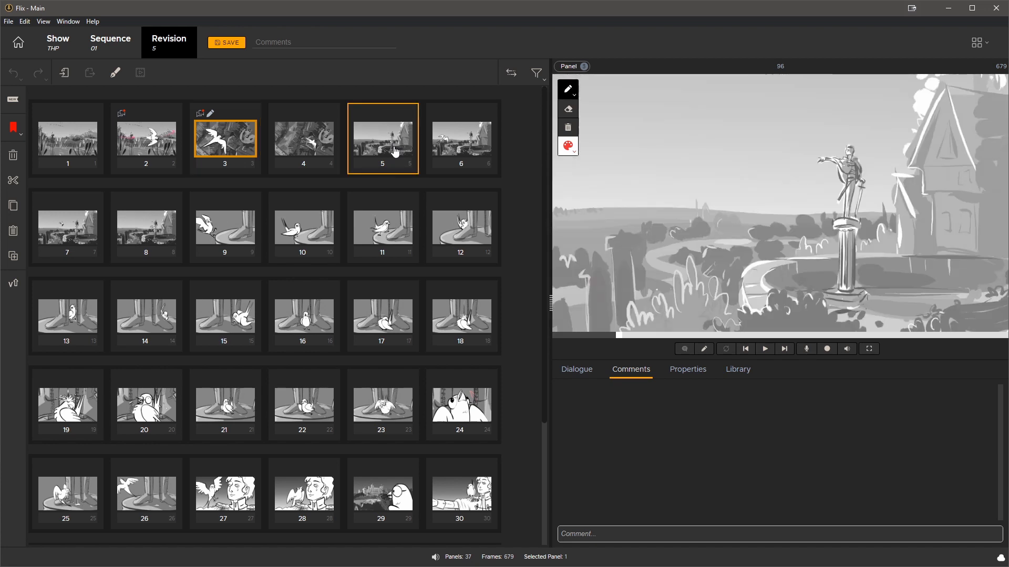
left_click(707, 349)
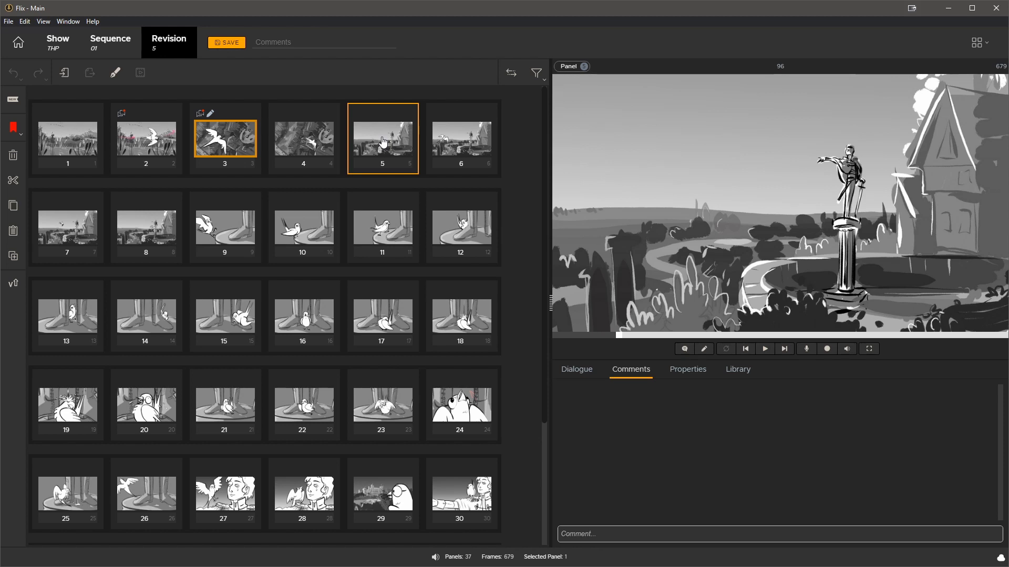
key("space")
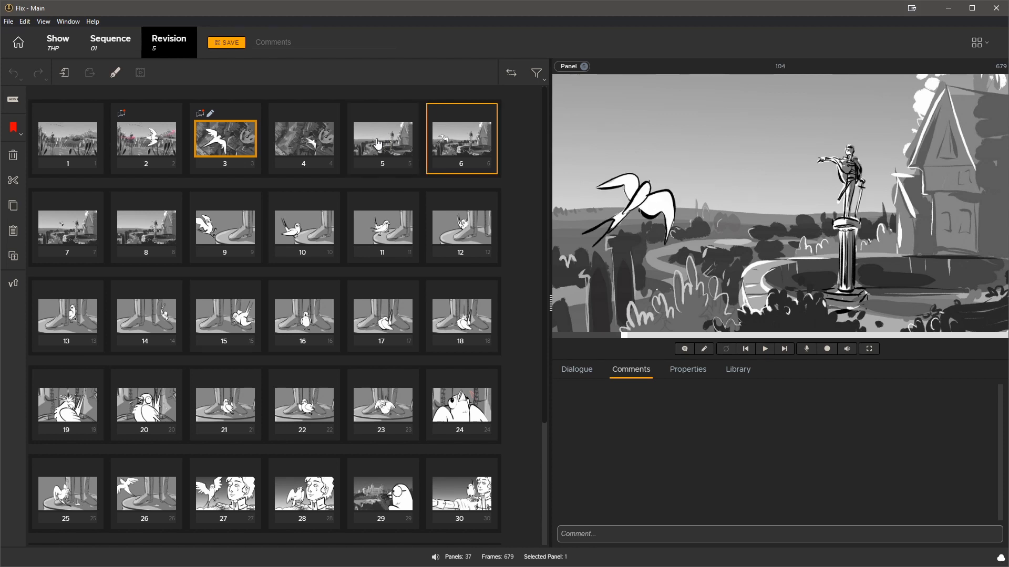
key("Left")
key("Left")
key("Left")
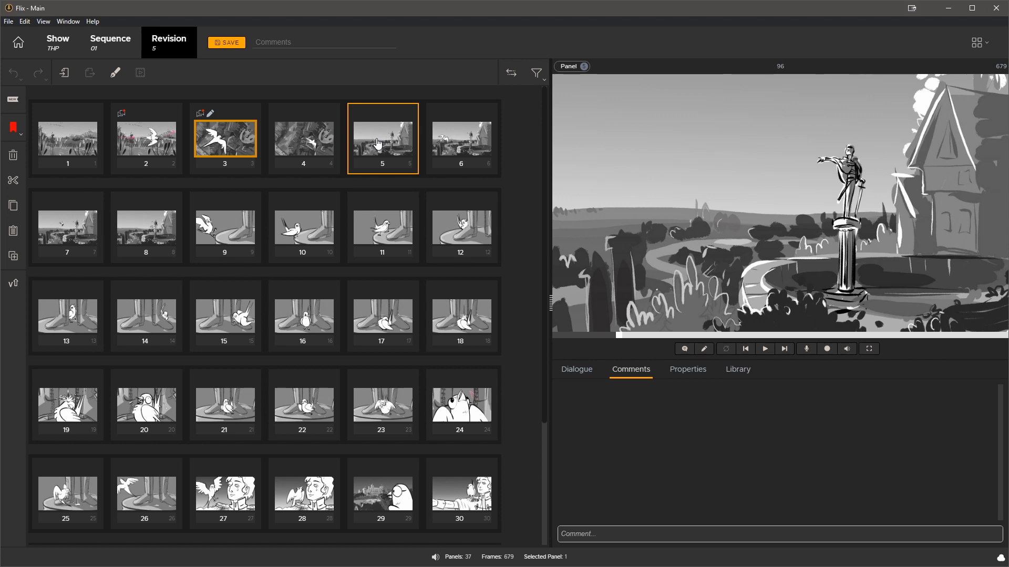
Add the comment "increase size of statue" to panels 5 to 8 together.
left_click(157, 237, "shift")
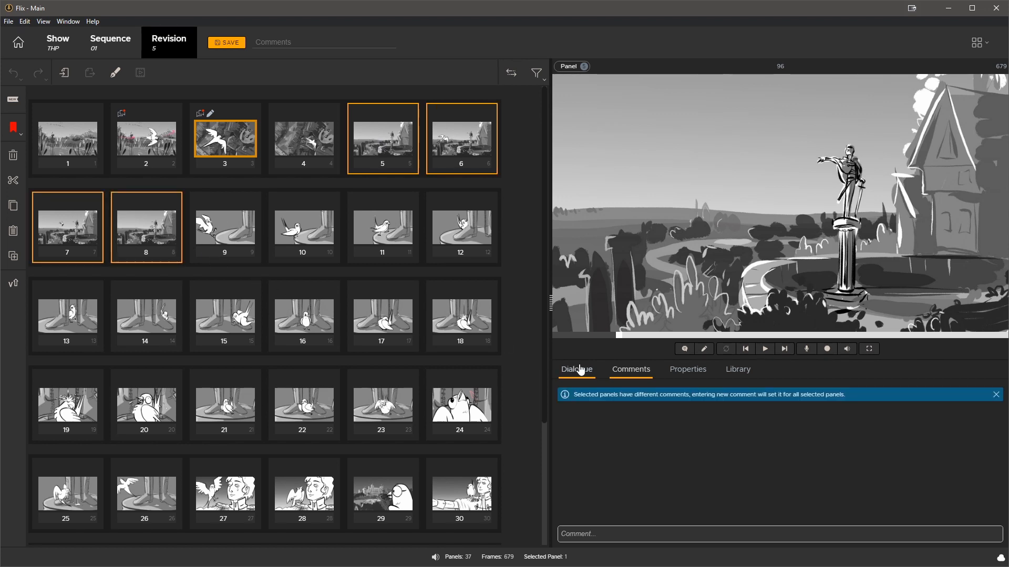
left_click(606, 535)
type("increase size of statue")
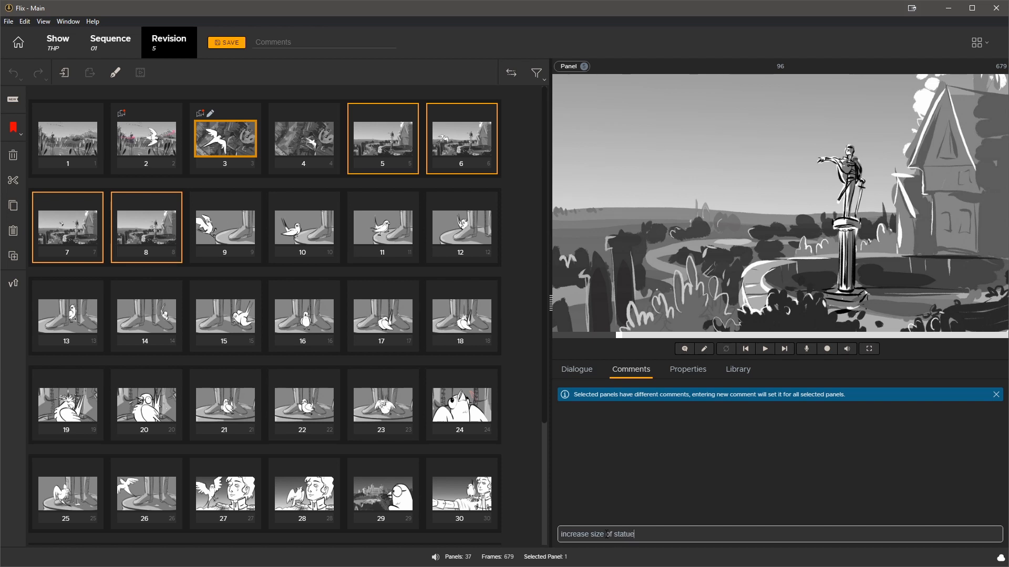
key("Return")
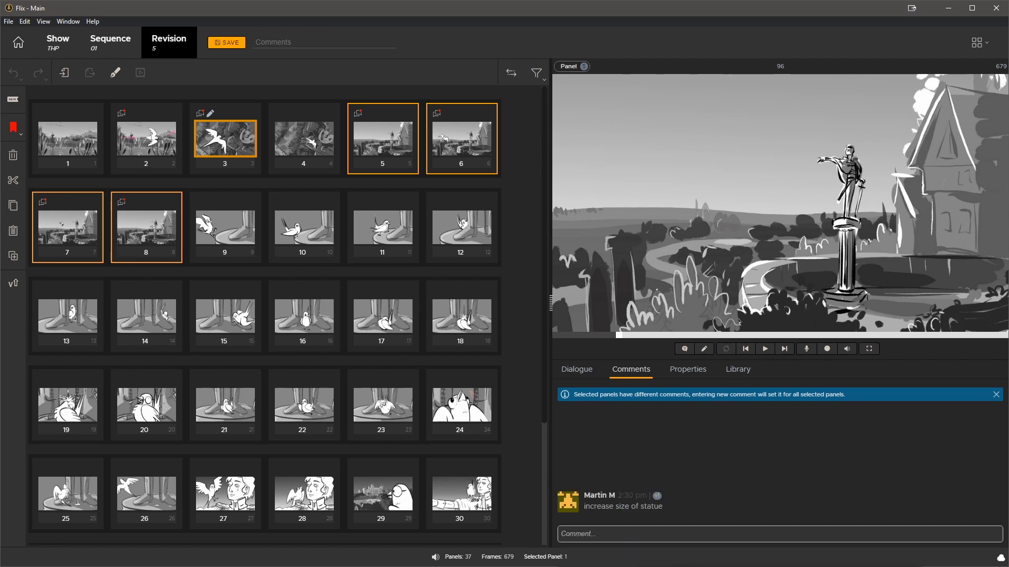
Annotate panel 29 with four red arrows pointing inward from the corners of the frame.
scroll(499, 367, "down", 3)
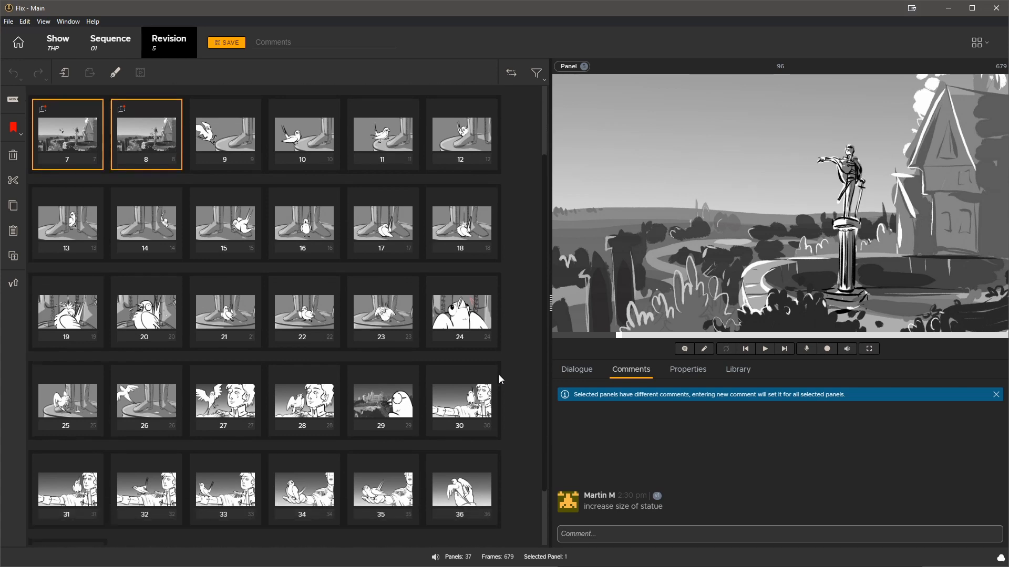
left_click(404, 398)
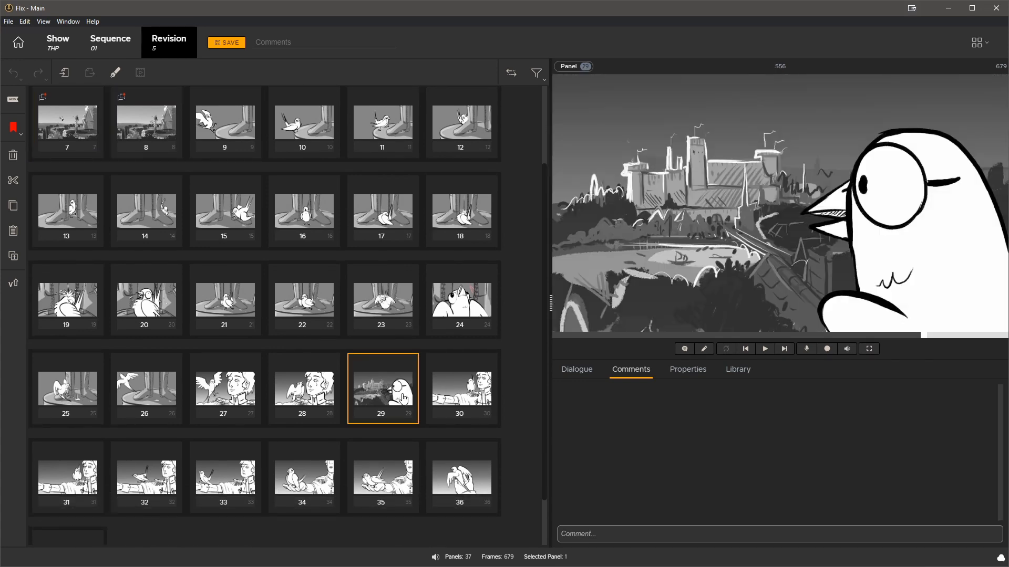
left_click(704, 350)
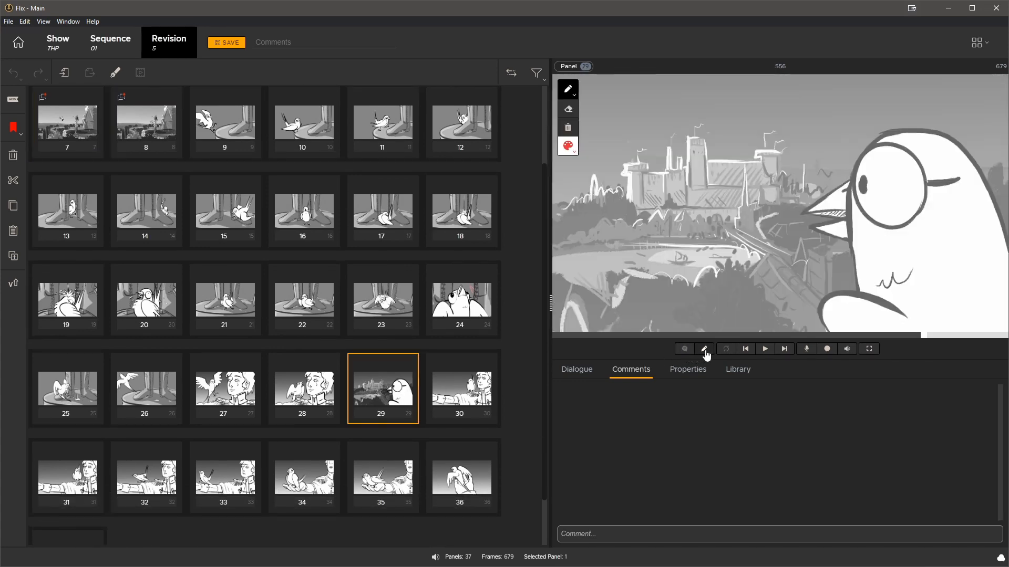
mouse_move(994, 86)
left_mouse_down()
mouse_move(945, 117)
mouse_move(969, 120)
left_mouse_up()
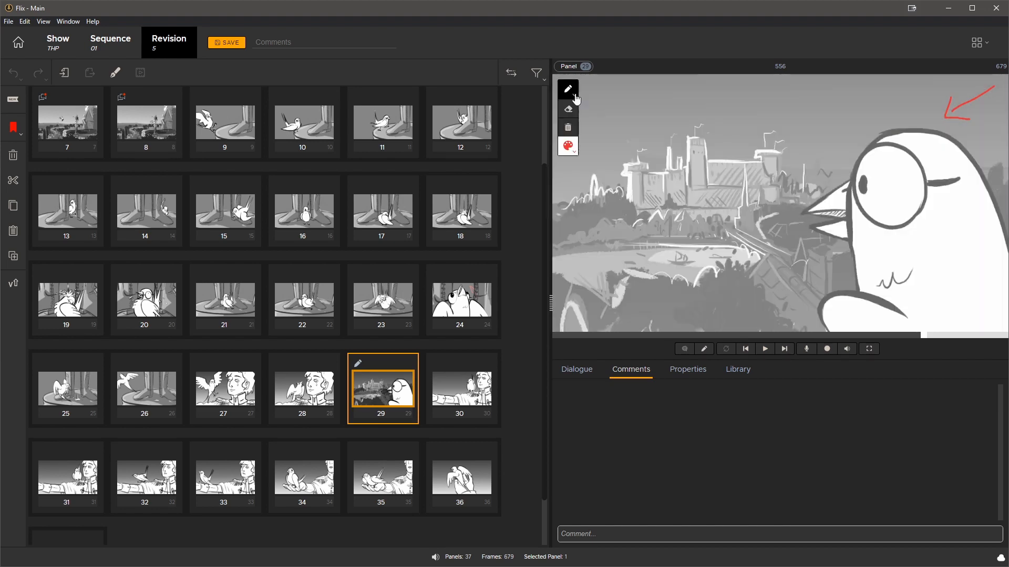
left_click_drag(585, 88, 633, 114)
left_click_drag(633, 114, 604, 111)
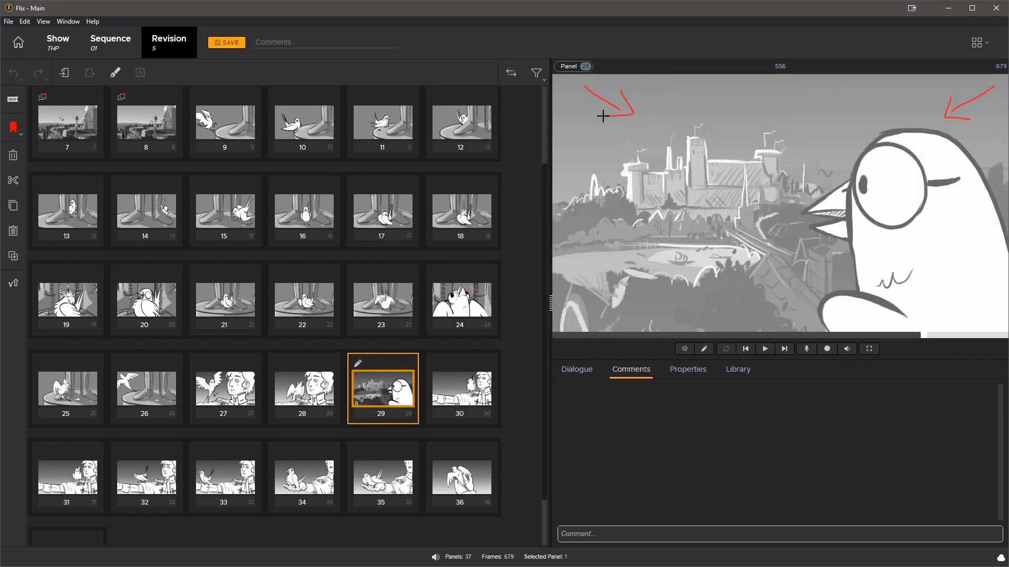
mouse_move(578, 310)
left_mouse_down()
mouse_move(624, 267)
mouse_move(628, 285)
left_mouse_up()
left_click_drag(990, 295, 931, 265)
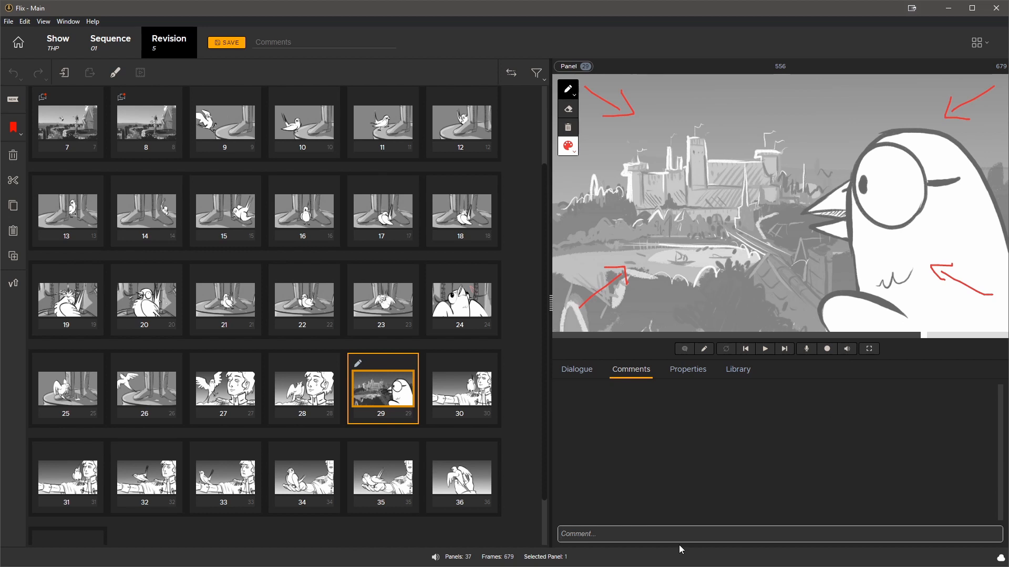
Add the comment "push into frame" to panel 29 and leave annotation mode.
type("push into frame")
key("Return")
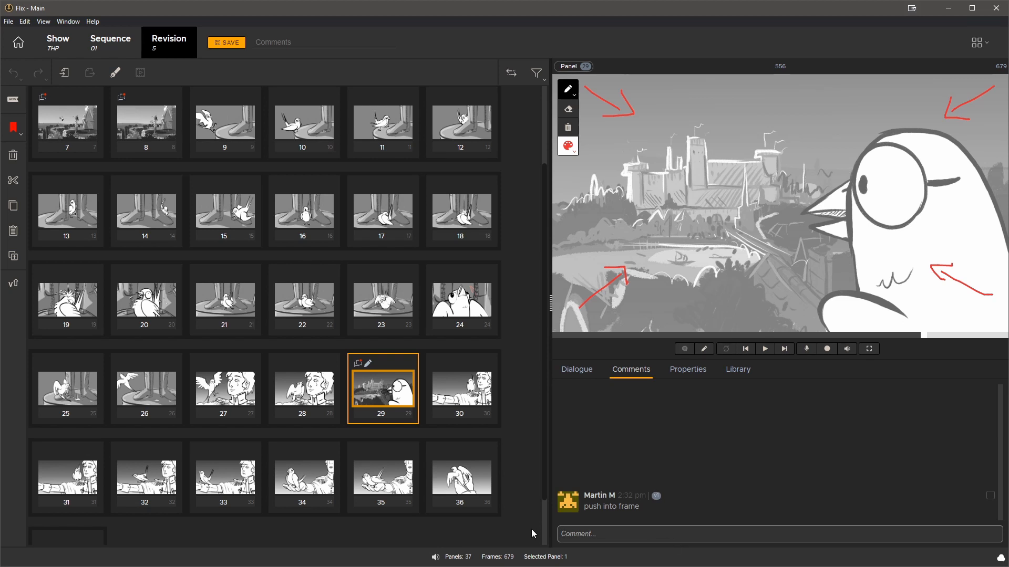
left_click_drag(545, 460, 550, 385)
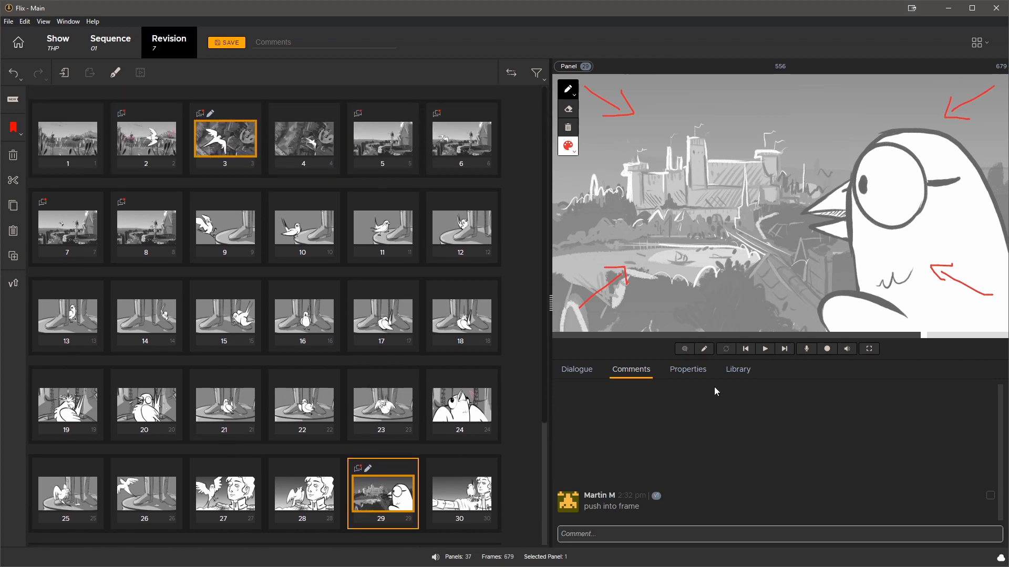
left_click(704, 349)
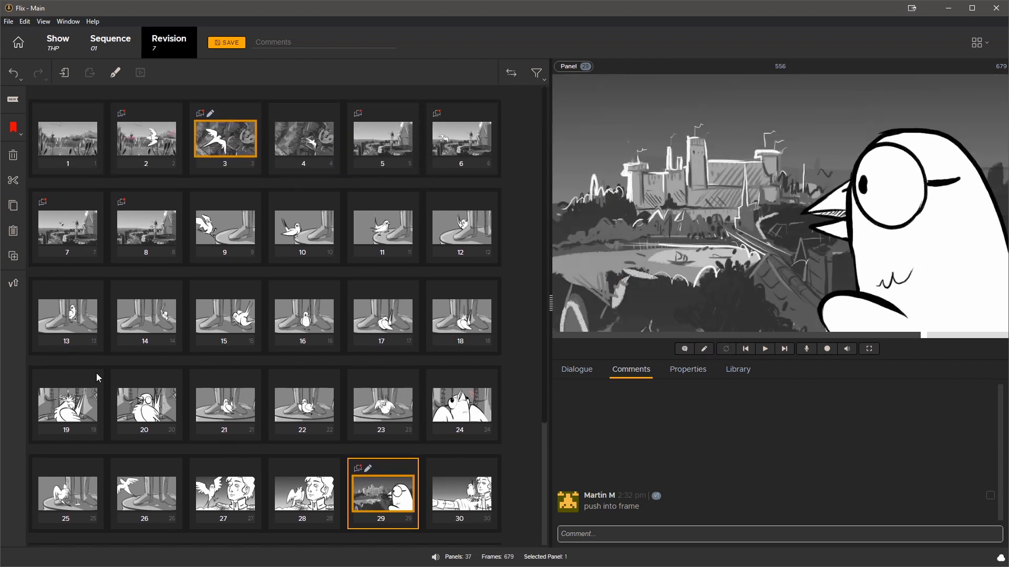
Flag panels 21 to 23 with an orange bookmark.
left_click(18, 141)
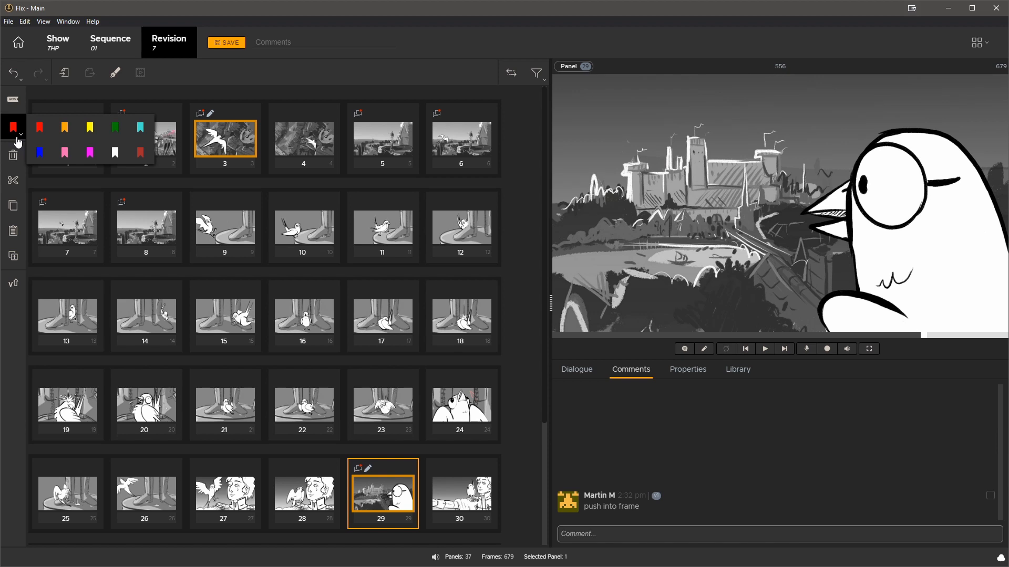
left_click(18, 348)
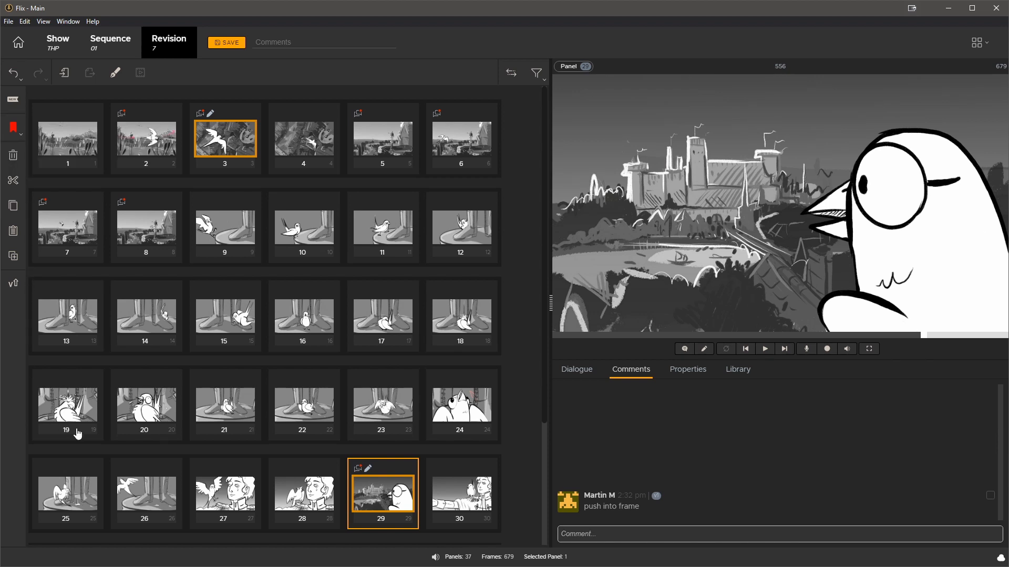
left_click(225, 413)
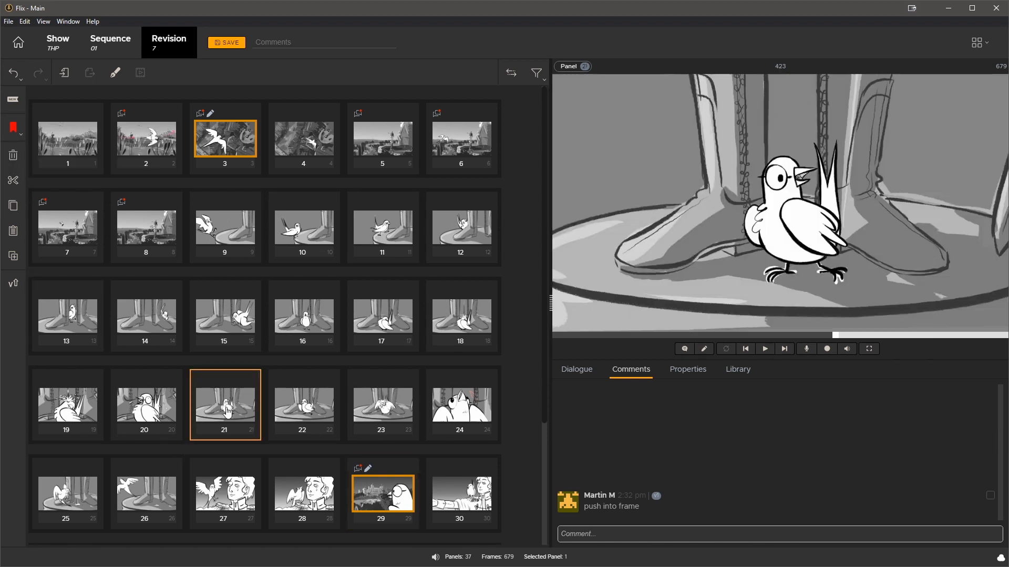
left_click(382, 407, "shift")
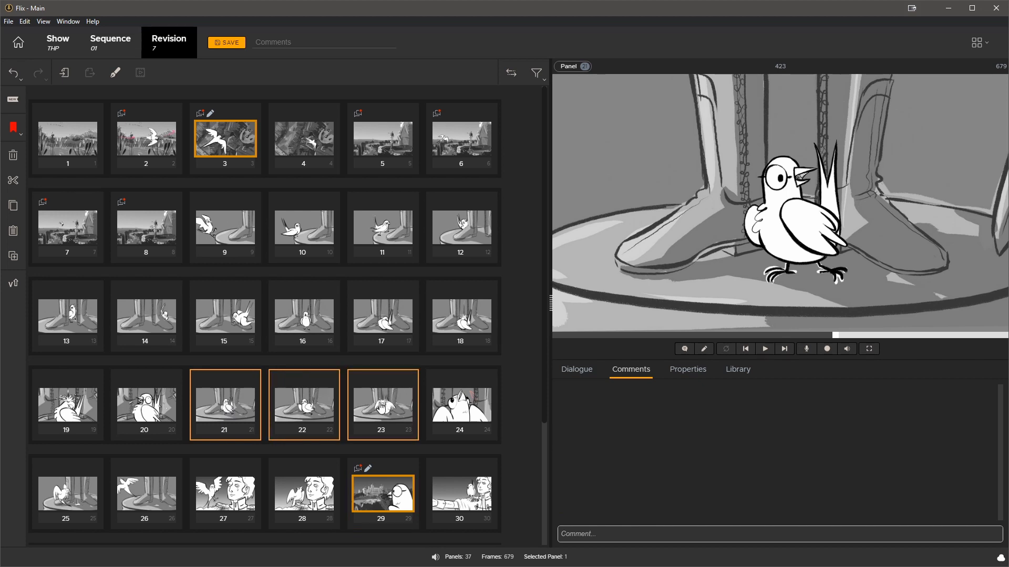
left_click(19, 131)
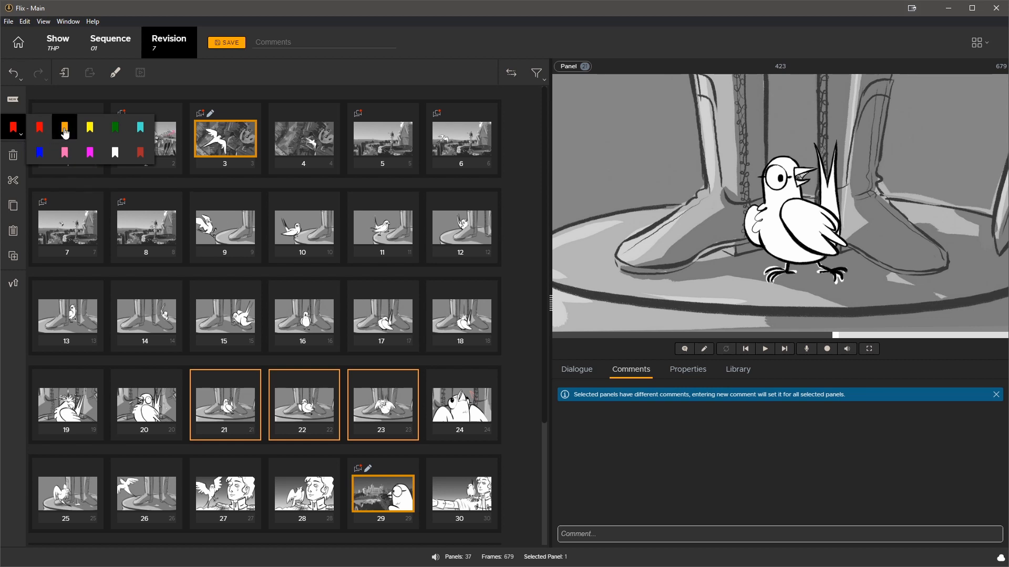
left_click(65, 132)
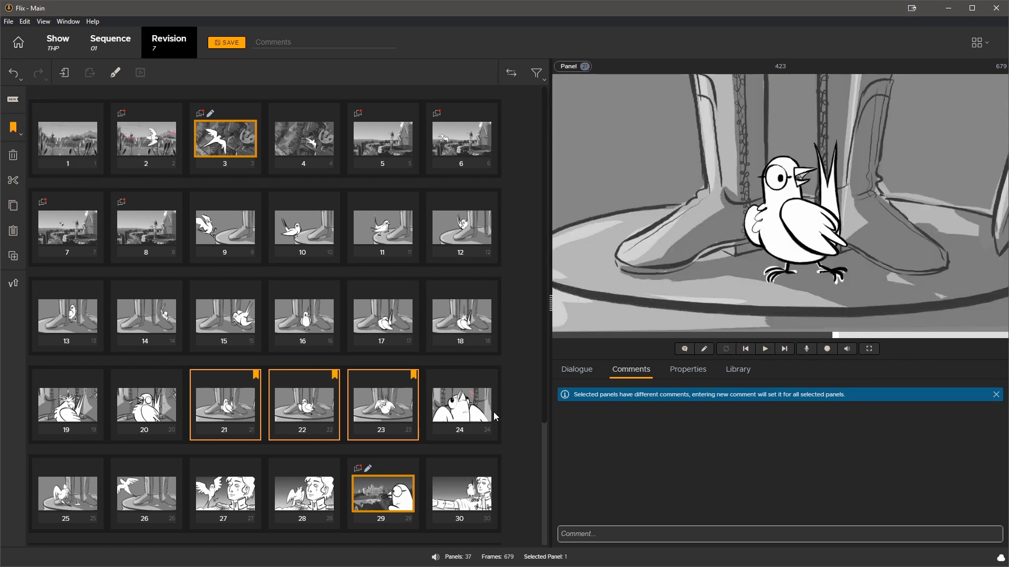
Flag panel 33, where the bird perches on the statue's outstretched arm, with a red bookmark.
left_click(475, 411)
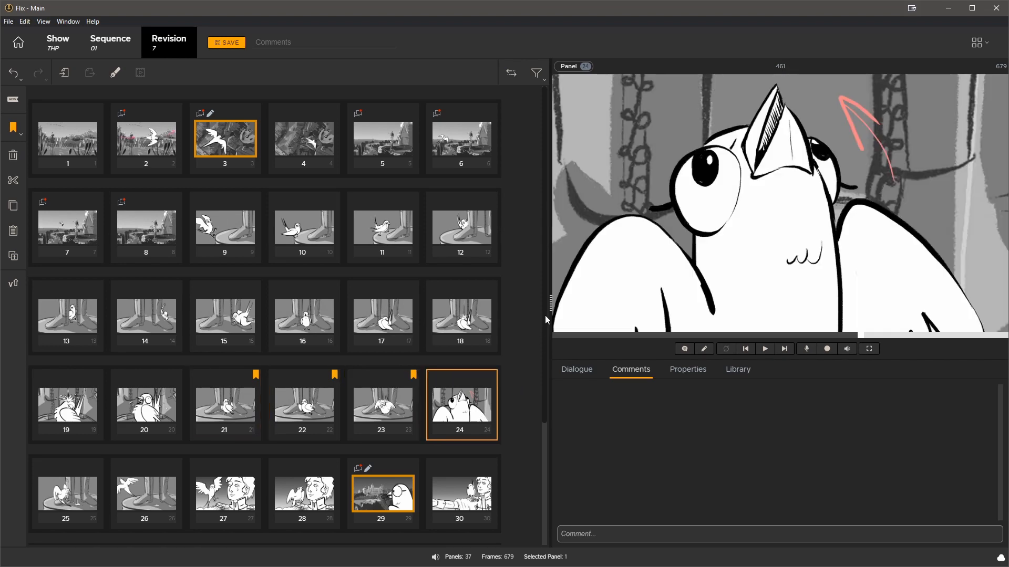
scroll(545, 315, "down", 2)
scroll(551, 381, "down", 2)
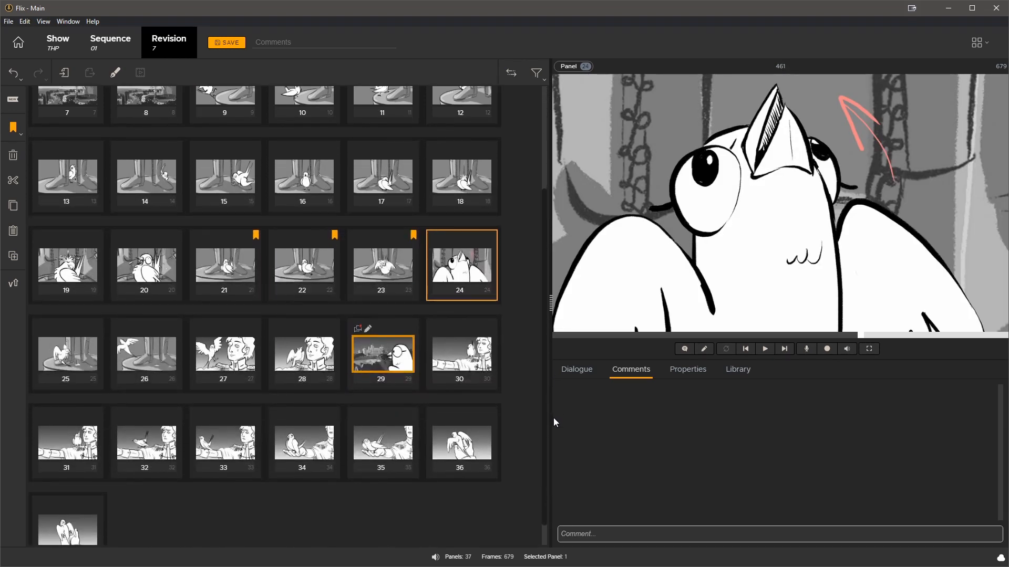
left_click(224, 447)
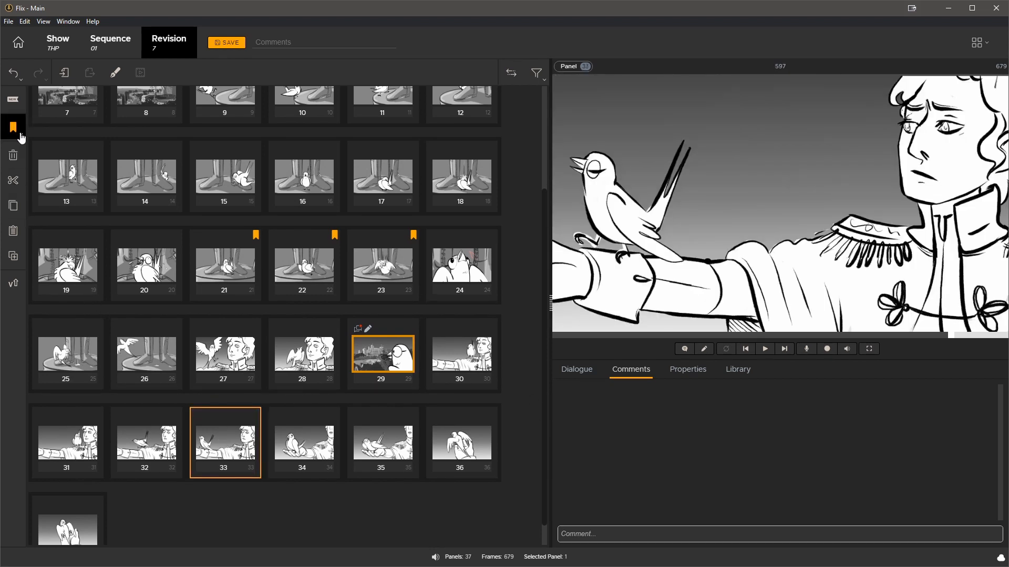
mouse_move(21, 137)
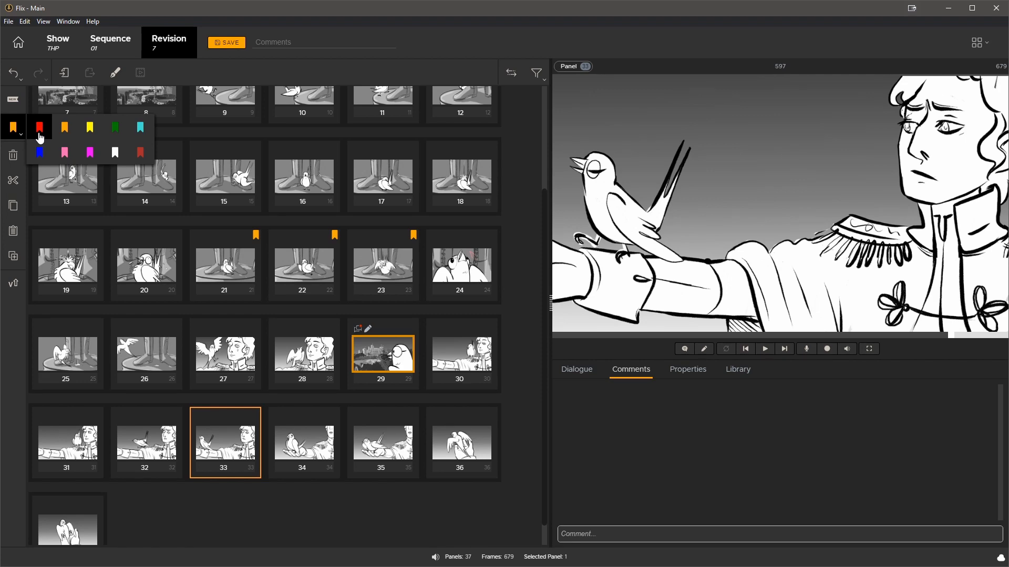
left_click(39, 134)
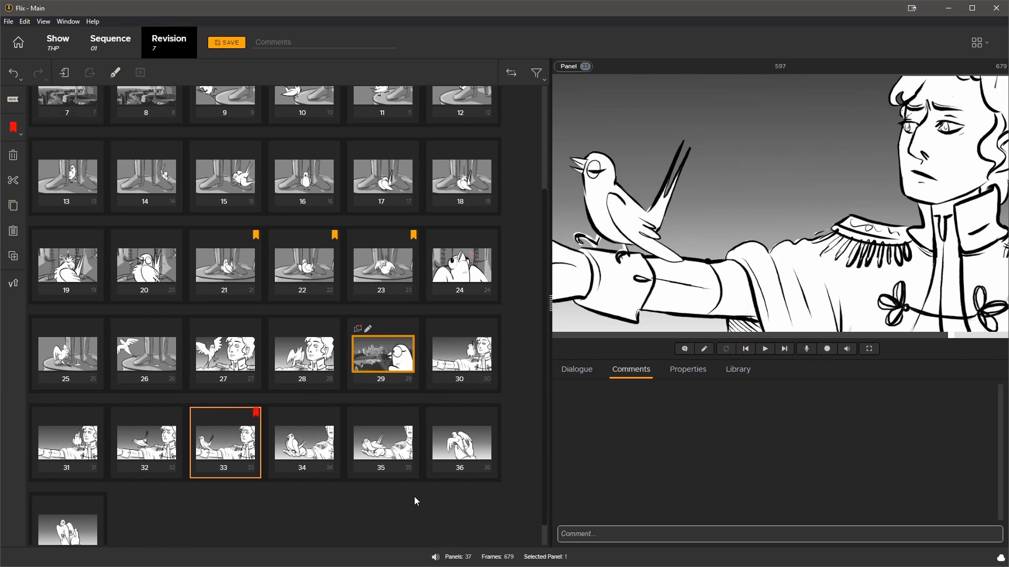
Save the sequence as a new revision with a revision comment saying it was reviewed, including the reviewer's name.
scroll(545, 512, "up", 3)
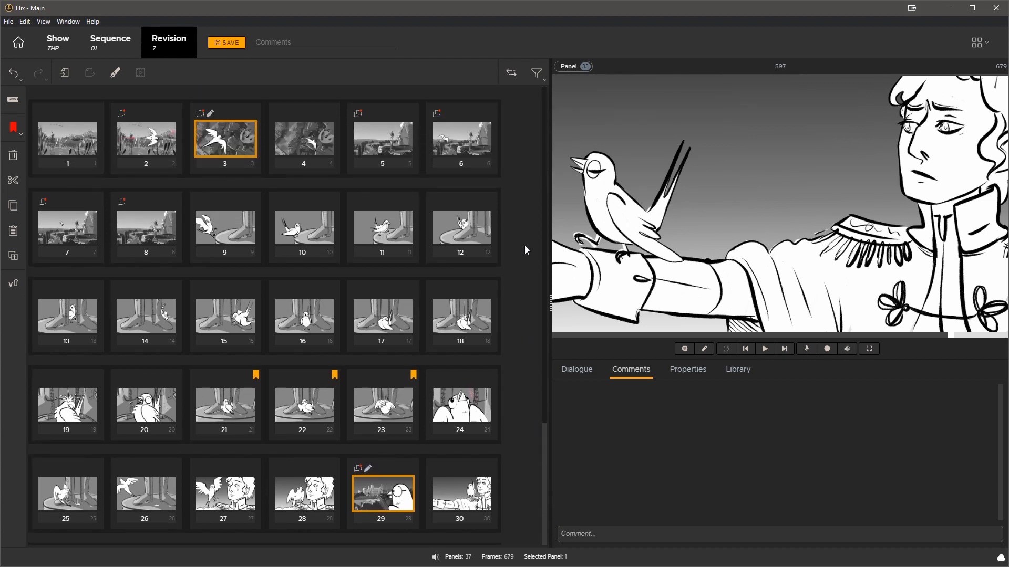
left_click(293, 42)
type("Reviewed by Martin")
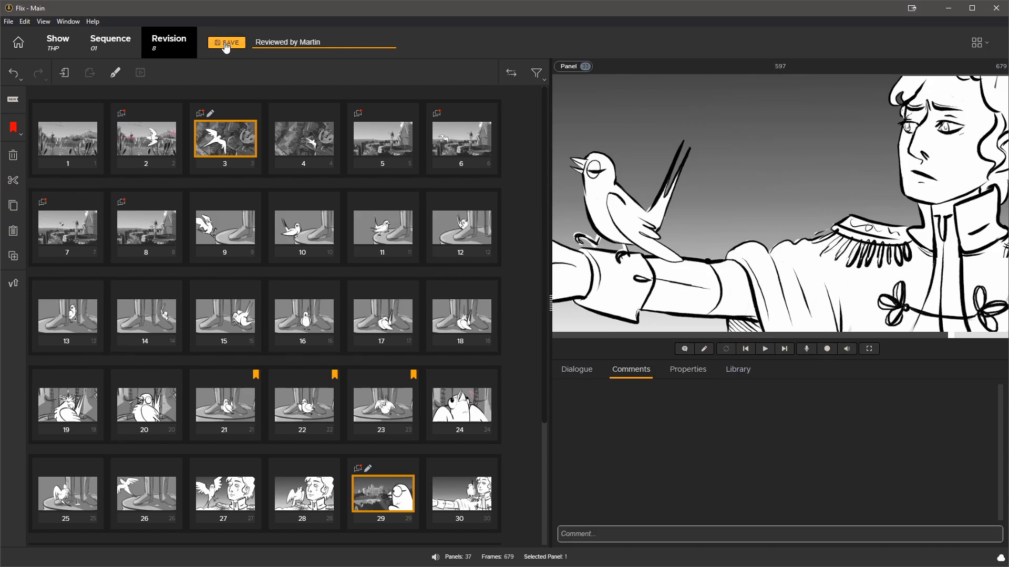
left_click(226, 43)
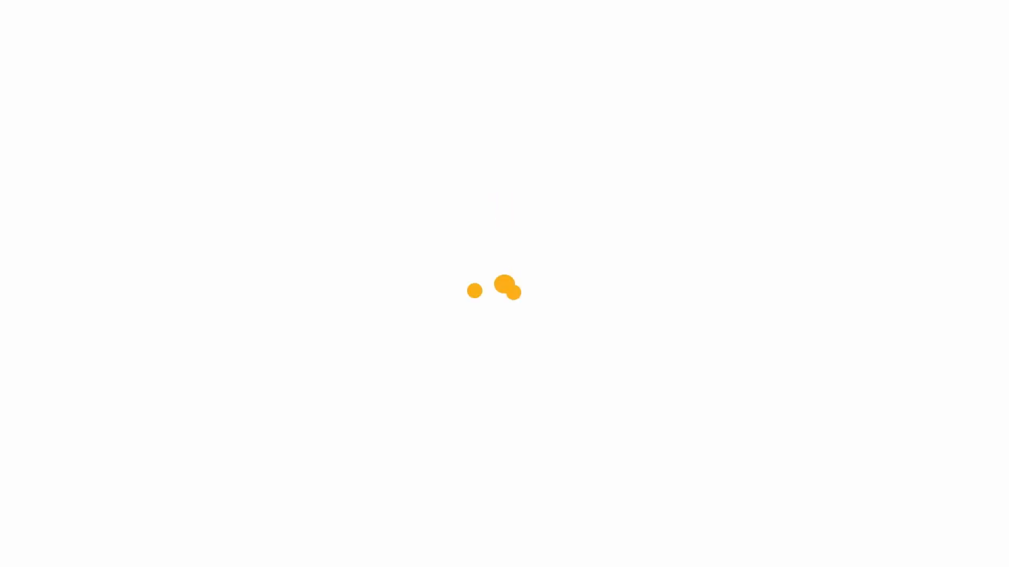